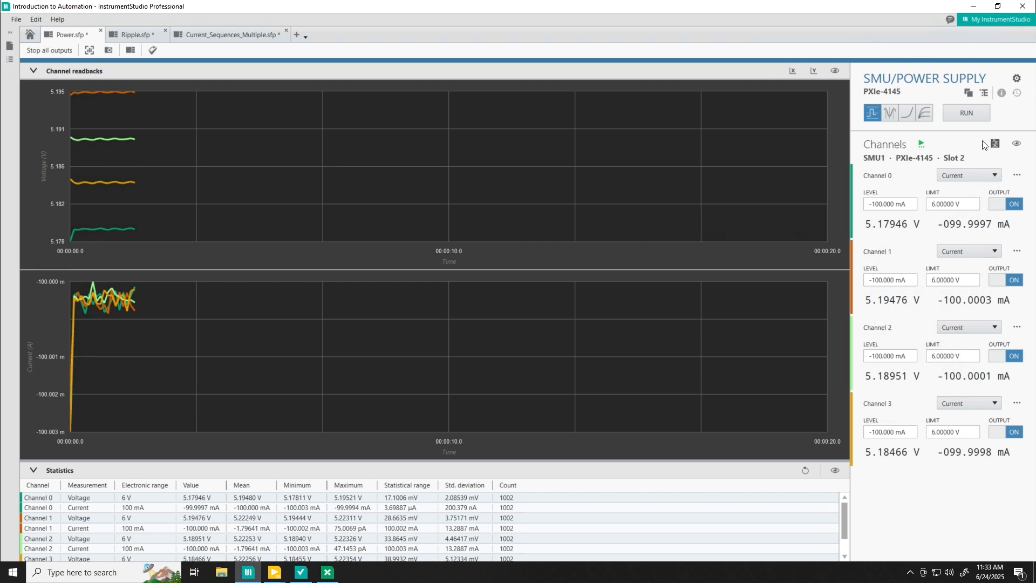
# - Start acquisition on Power.sfp's four PXIe-4145 channels sourcing -100 mA, reading back about 5.18 V
pyautogui.click(966, 115)
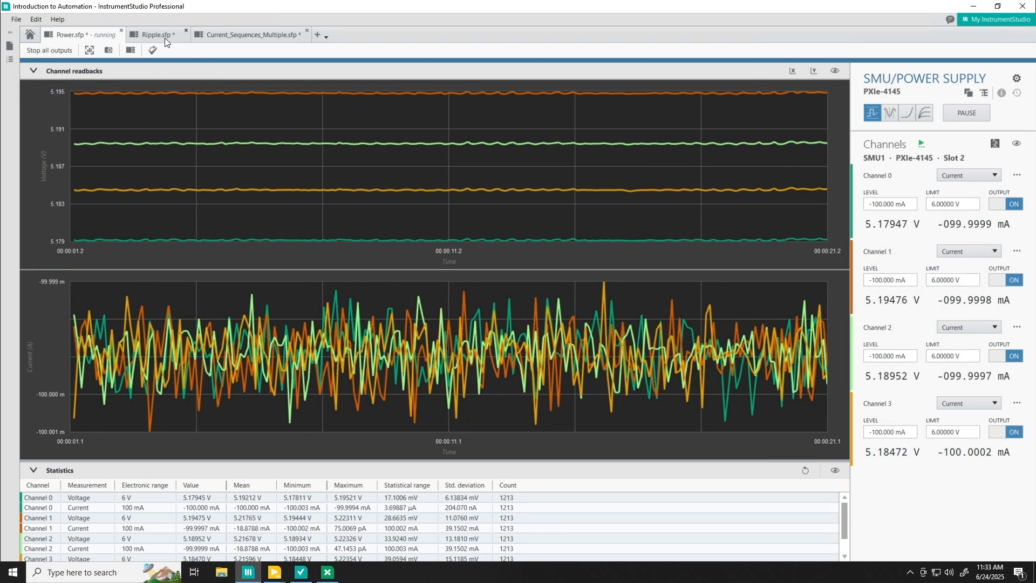
# - Switch to the Ripple.sfp document showing four PXIe-5110 channel traces and Cycle RMS measurements
pyautogui.click(164, 38)
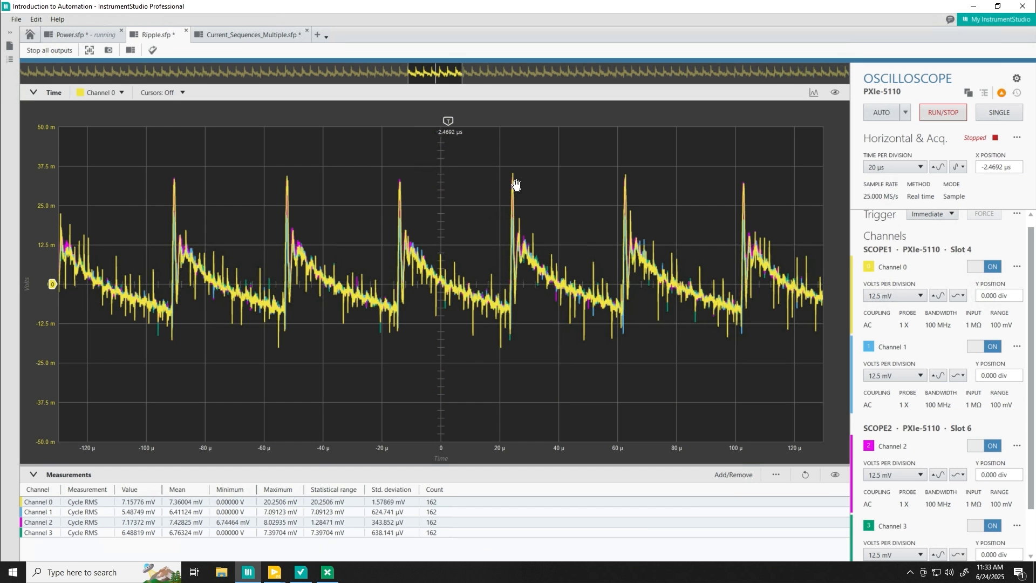
# - Run the Ripple oscilloscope live, select Channel 3 Cycle RMS, then switch to Current_Sequences_Multiple.sfp
pyautogui.click(938, 111)
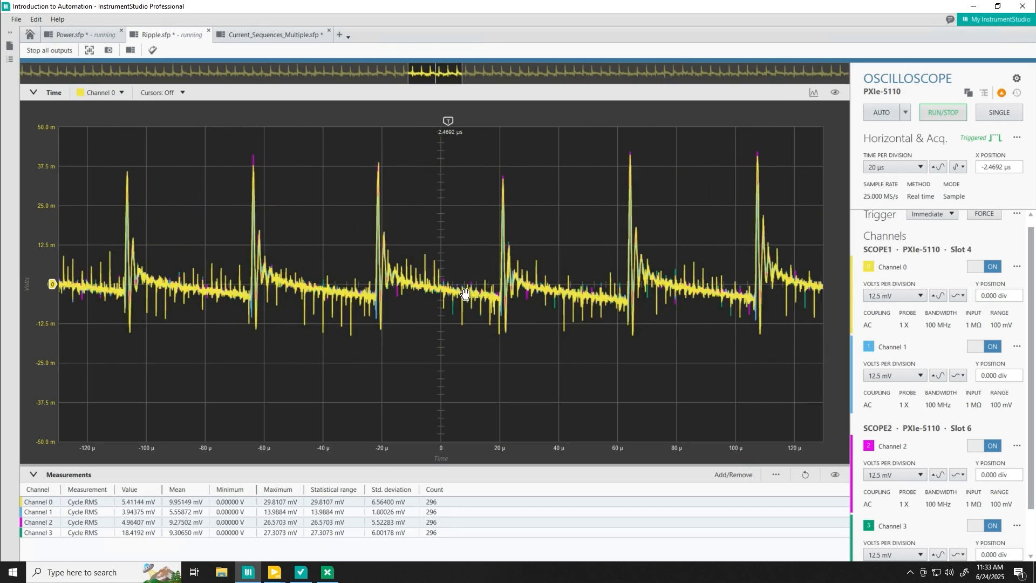
pyautogui.click(388, 535)
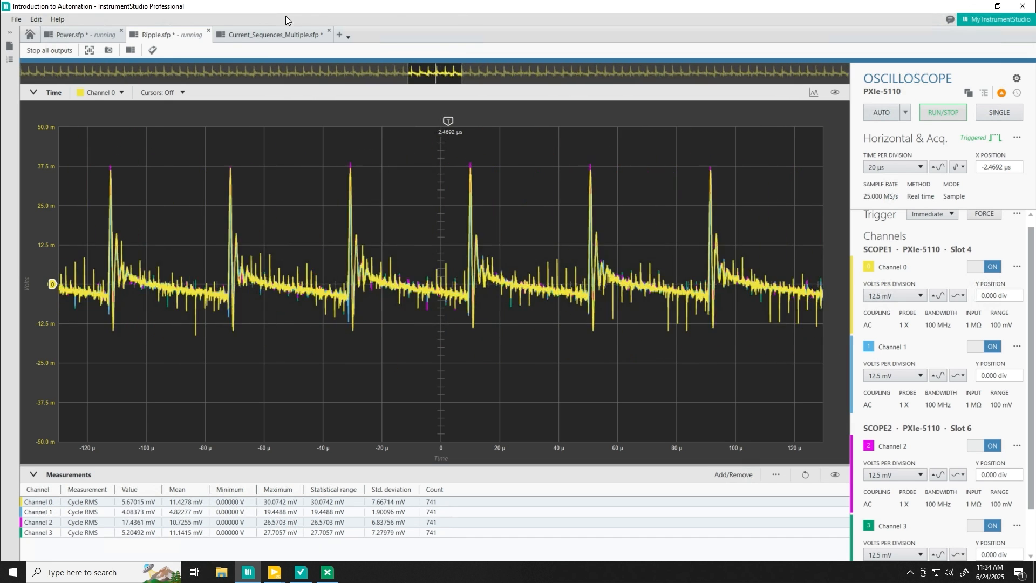
pyautogui.click(266, 32)
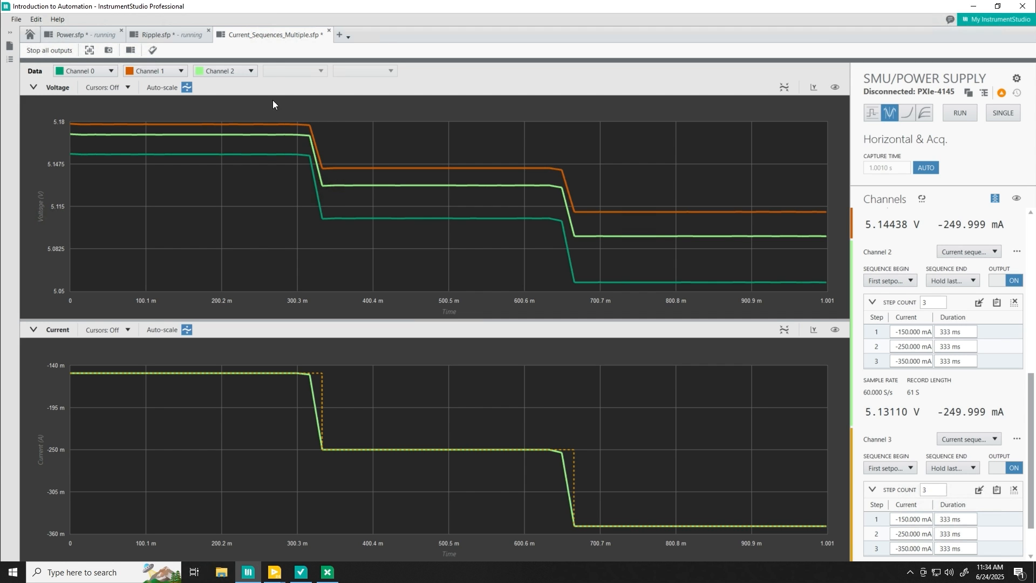
# - Select Channel 2's sequence step 2 and drag Current_Sequences_Multiple.sfp into its own right-half window
pyautogui.click(904, 351)
pyautogui.moveTo(292, 33); pyautogui.dragTo(1033, 200)
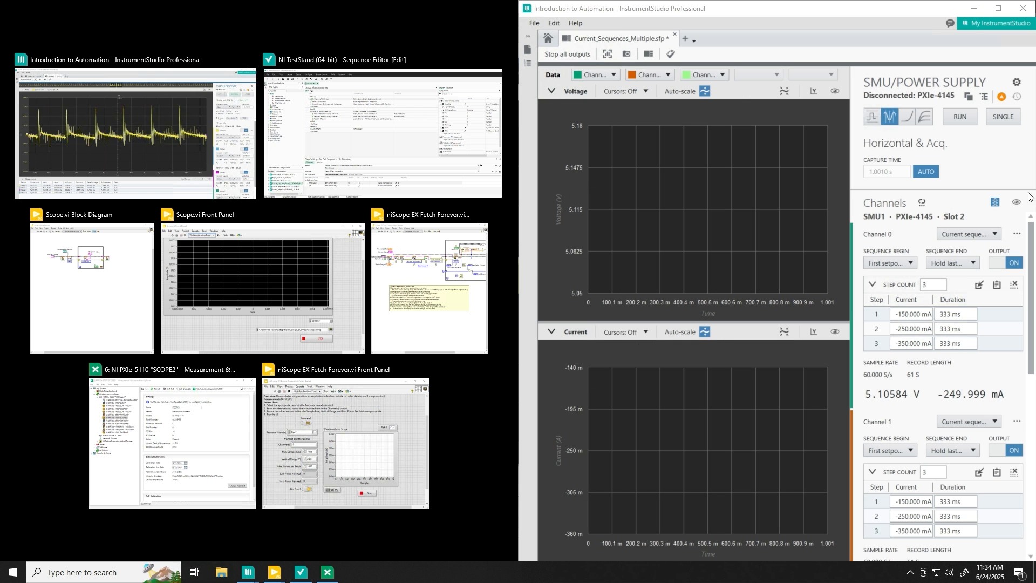
# - Snap the main window to the left half and set scope Channel 0 to 10 mV per division
pyautogui.click(212, 144)
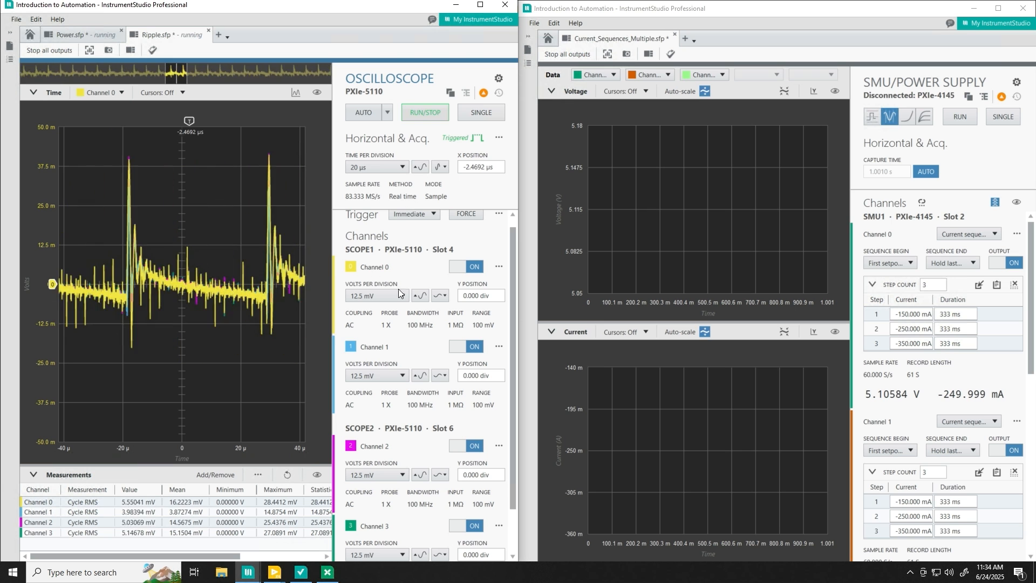
pyautogui.scroll(2, 405, 309)
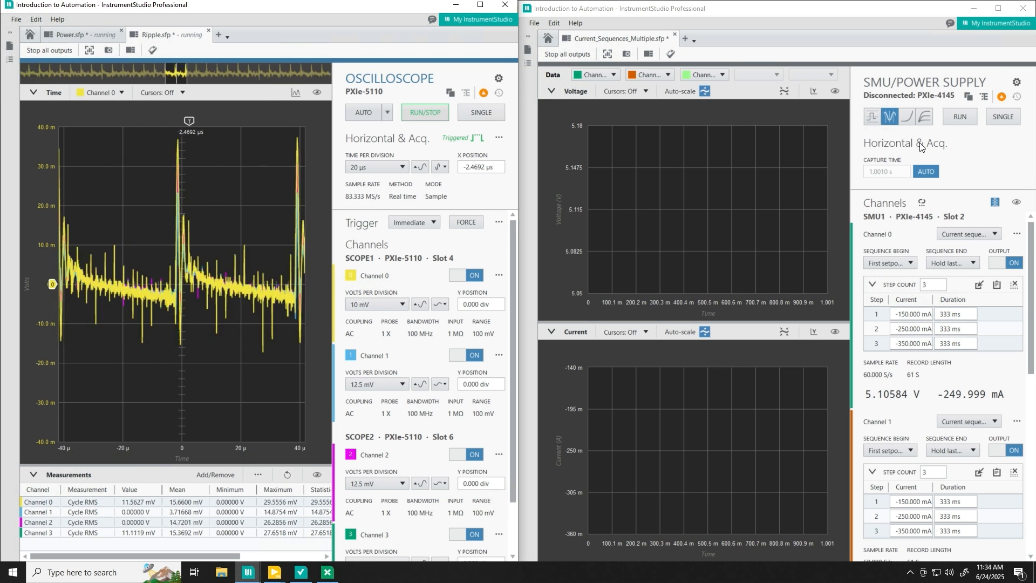
pyautogui.click(988, 144)
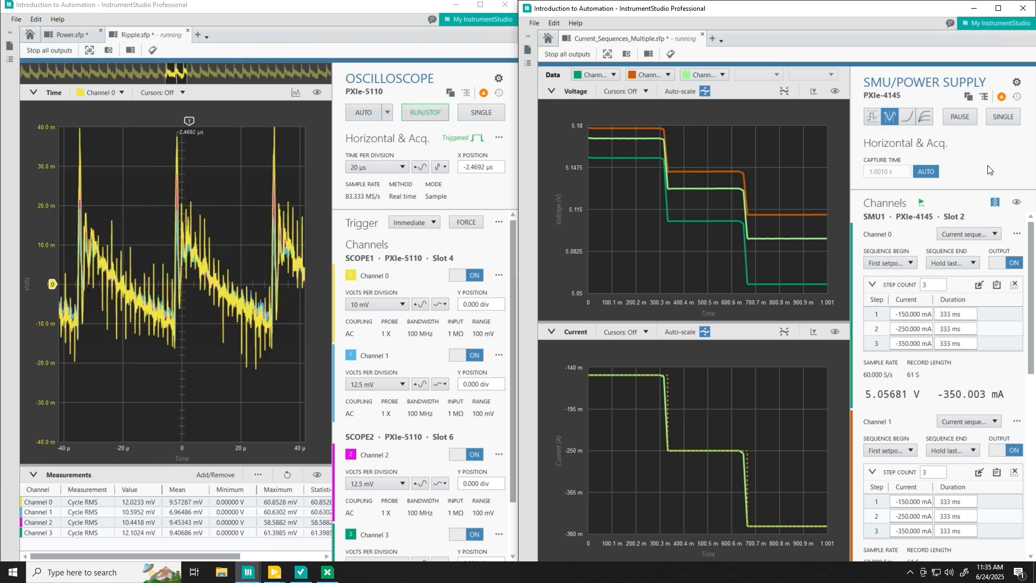
# - Pause the SMU sequence at 5.0568 V, -350 mA and stop the oscilloscope on a captured waveform
pyautogui.click(960, 117)
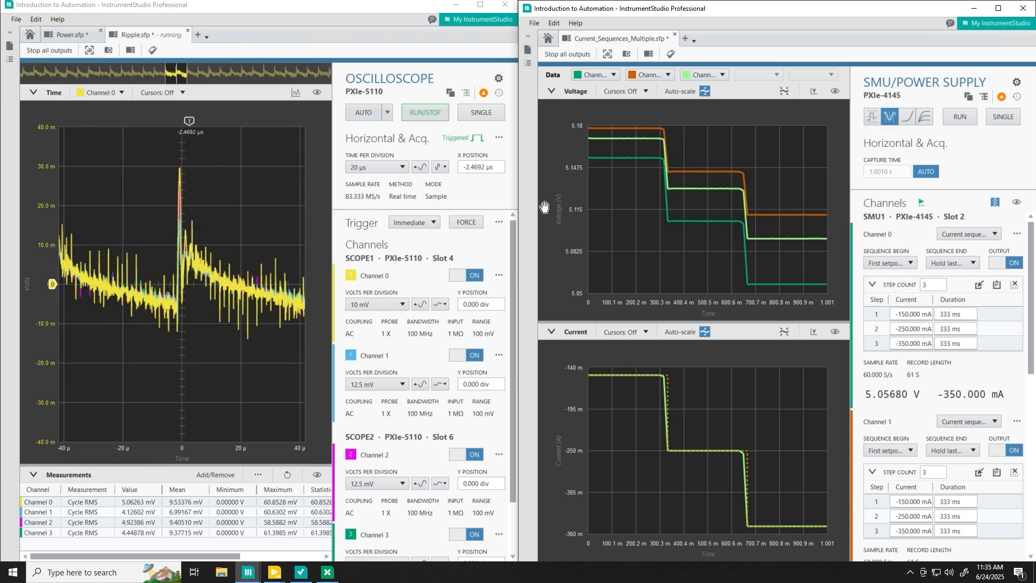
pyautogui.click(474, 115)
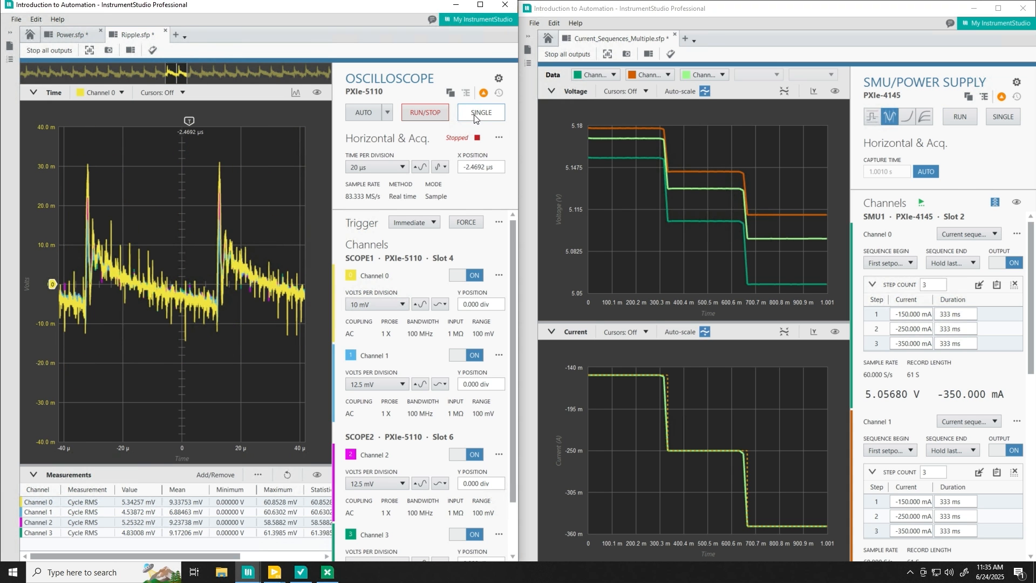
pyautogui.click(497, 79)
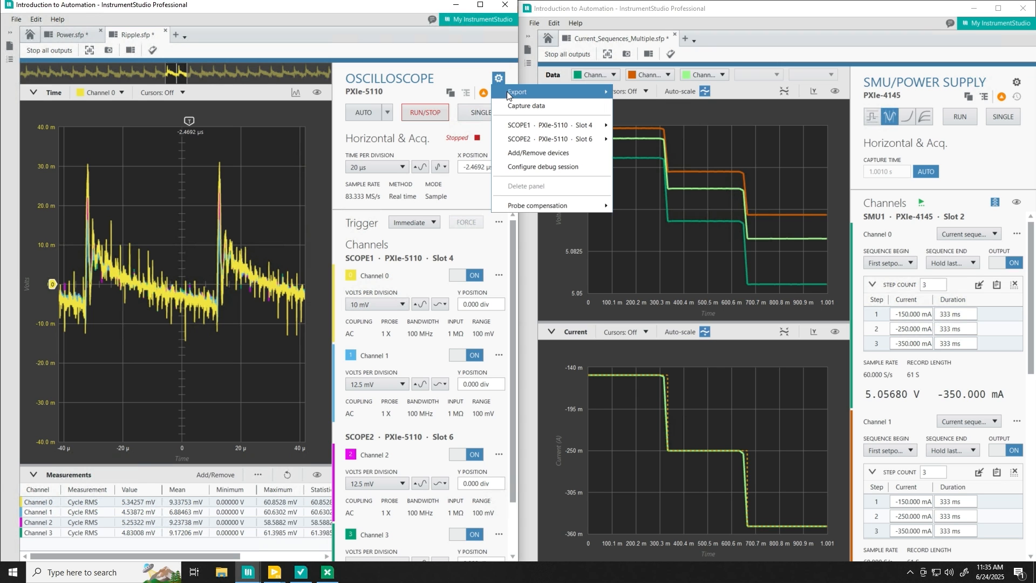
# - Export the oscilloscope's driver configuration files into the Desktop folder
pyautogui.moveTo(508, 96)
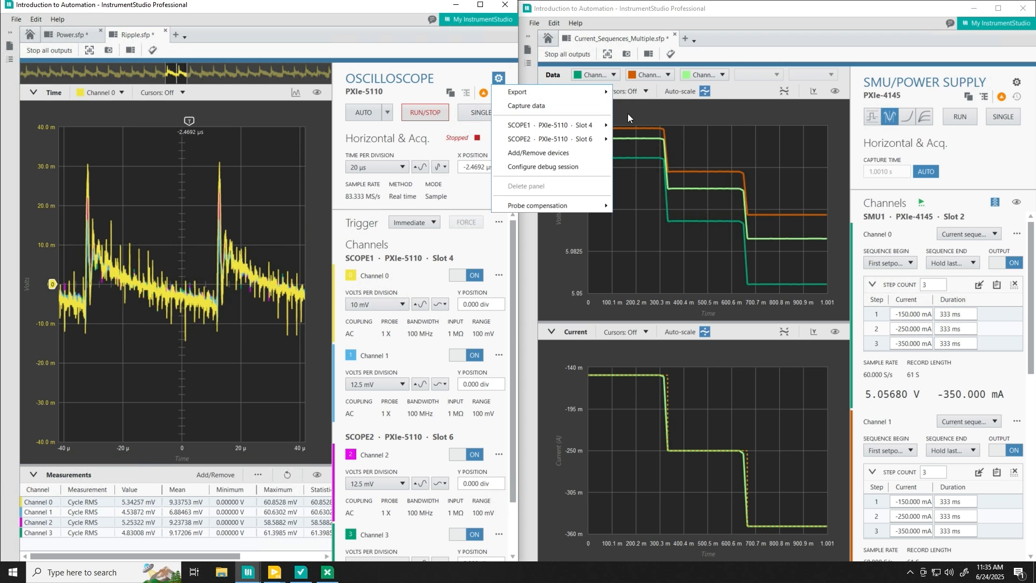
pyautogui.click(632, 111)
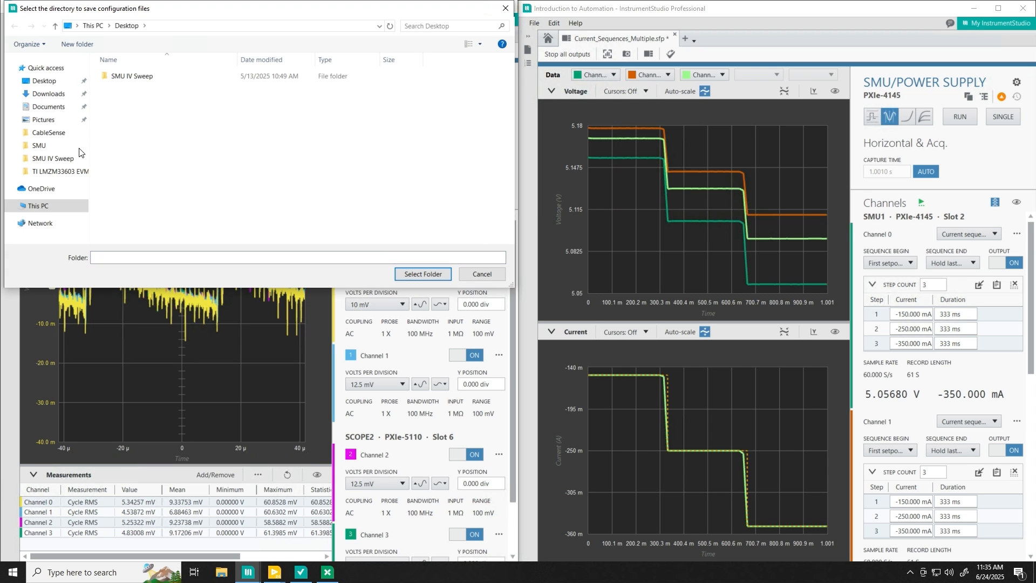
pyautogui.click(36, 85)
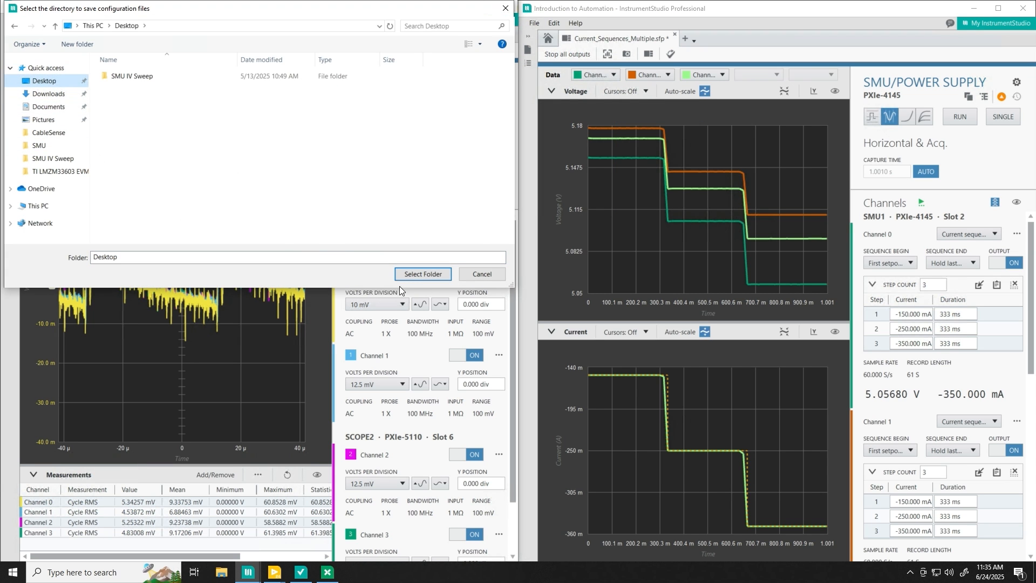
pyautogui.click(423, 275)
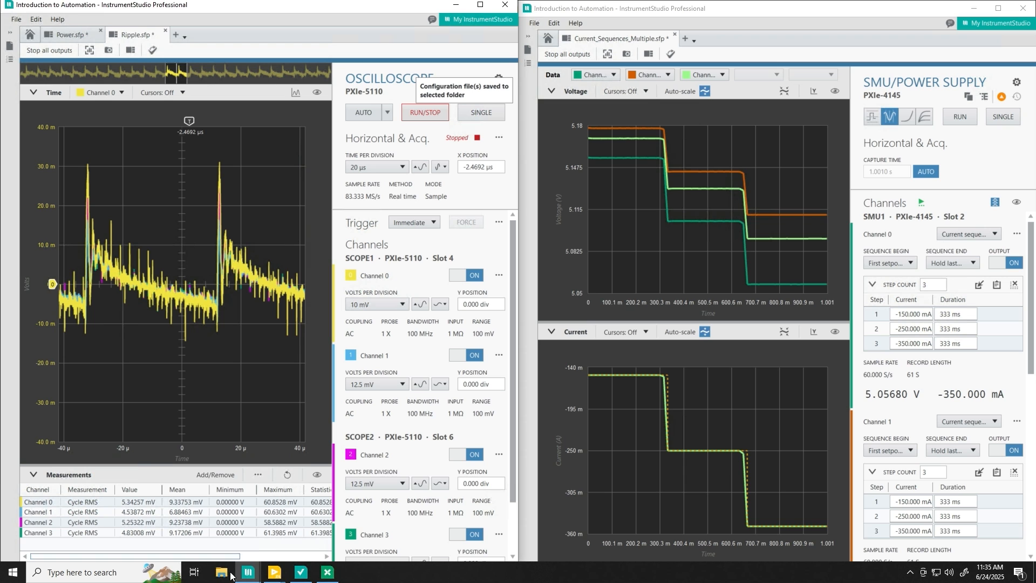
pyautogui.moveTo(273, 577)
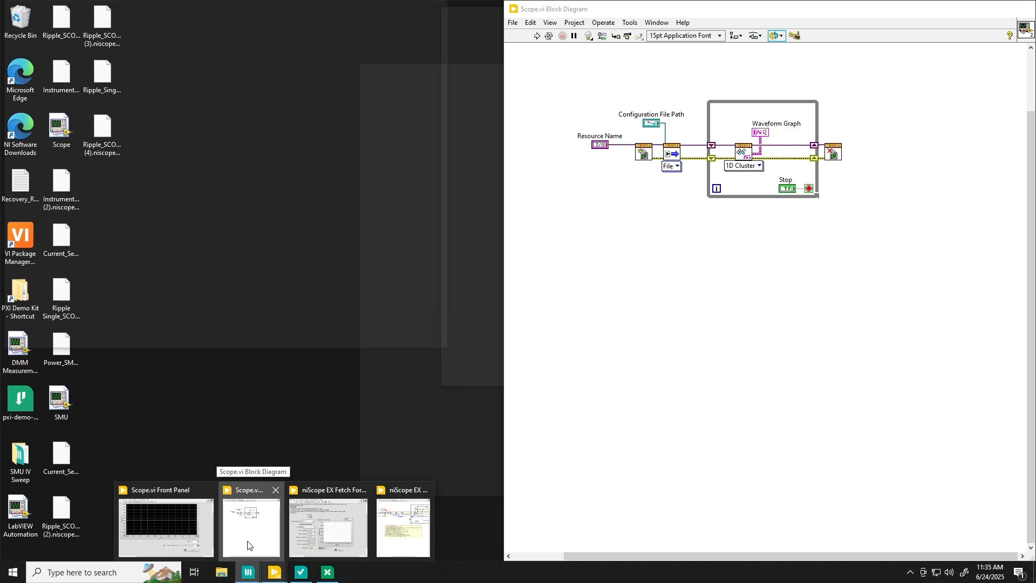
# - Inspect Scope.vi's Configuration File Path terminal and front-panel control for Ripple_Single_SCOPE2.niscopeconfig
pyautogui.click(248, 542)
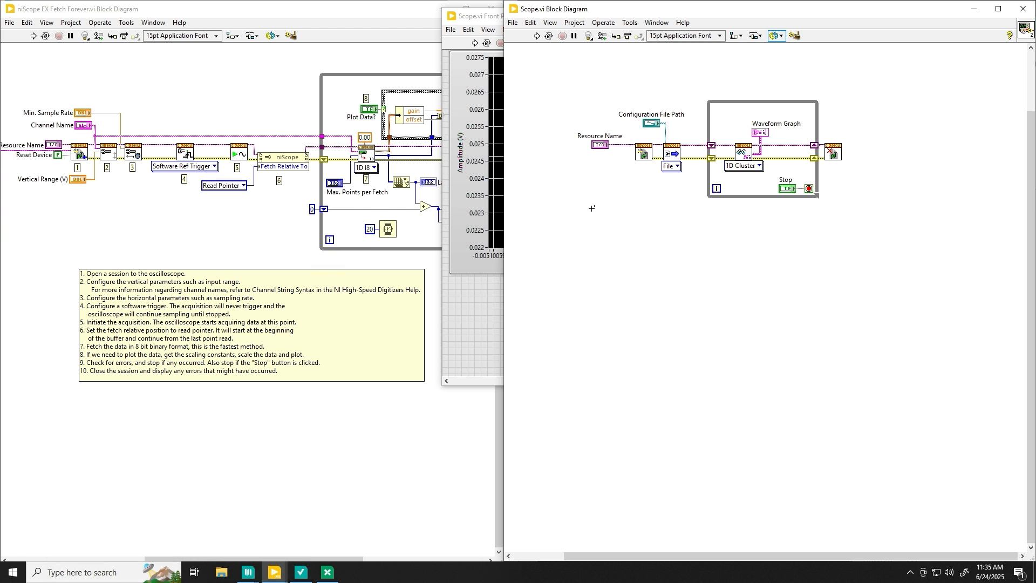
pyautogui.doubleClick(651, 125)
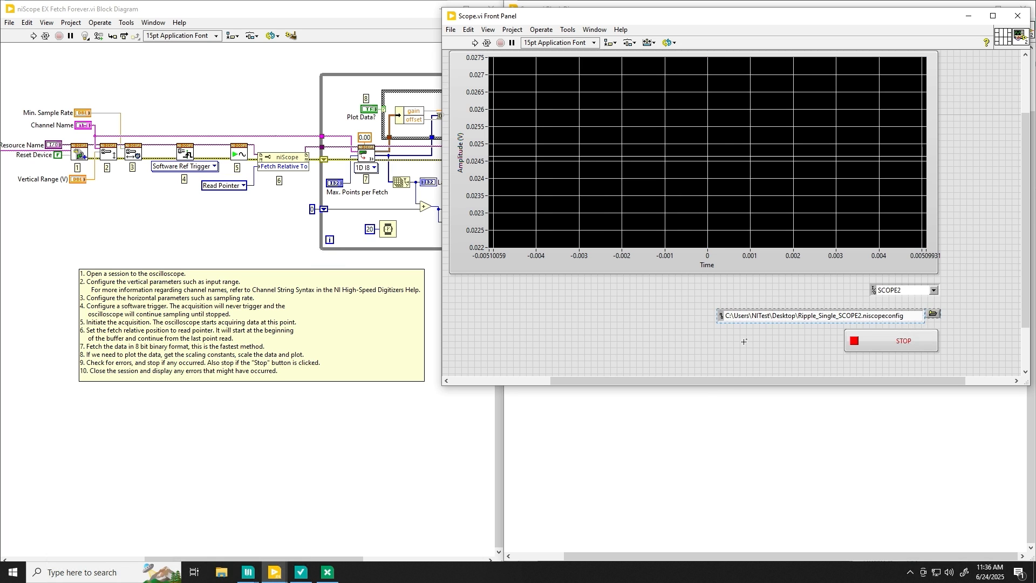
pyautogui.click(757, 431)
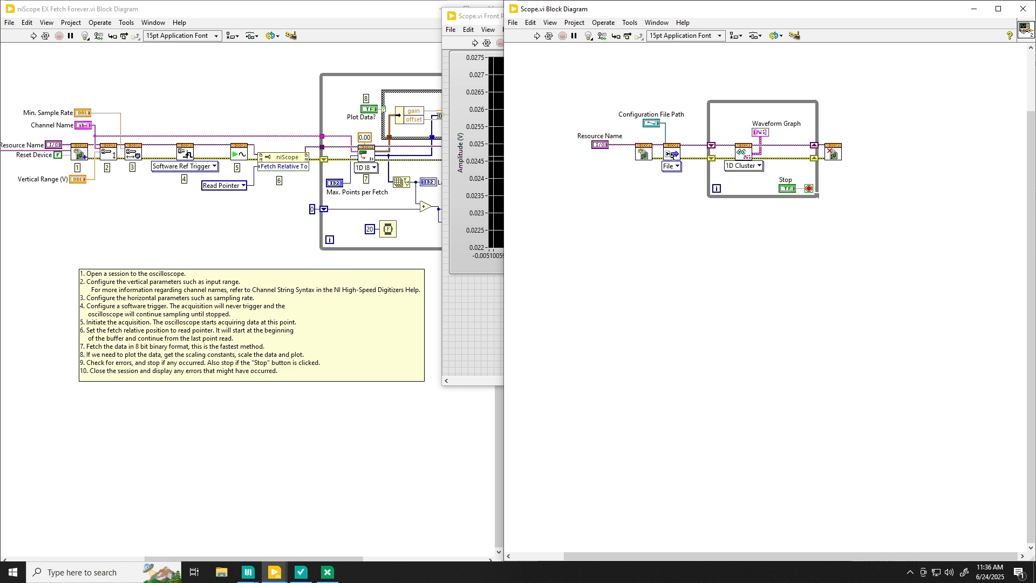
# - Maximize the niScope EX Fetch Forever block diagram, then return to InstrumentStudio
pyautogui.click(265, 214)
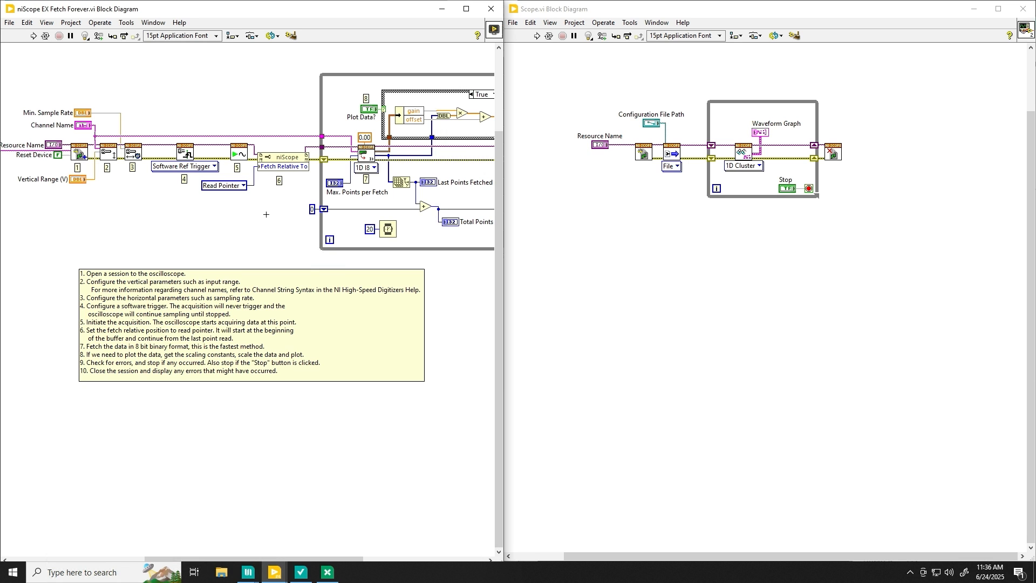
pyautogui.click(466, 9)
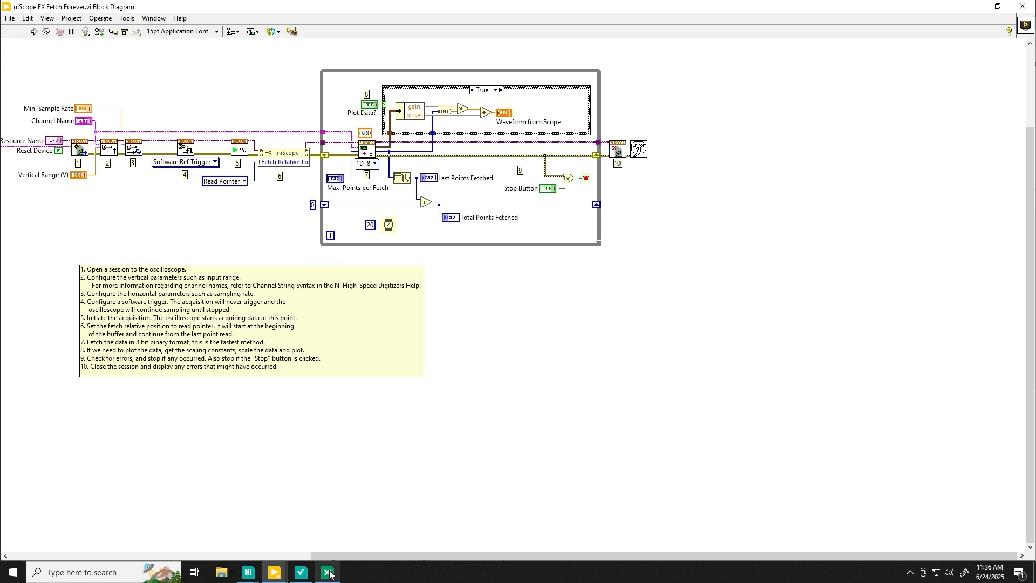
pyautogui.moveTo(248, 572)
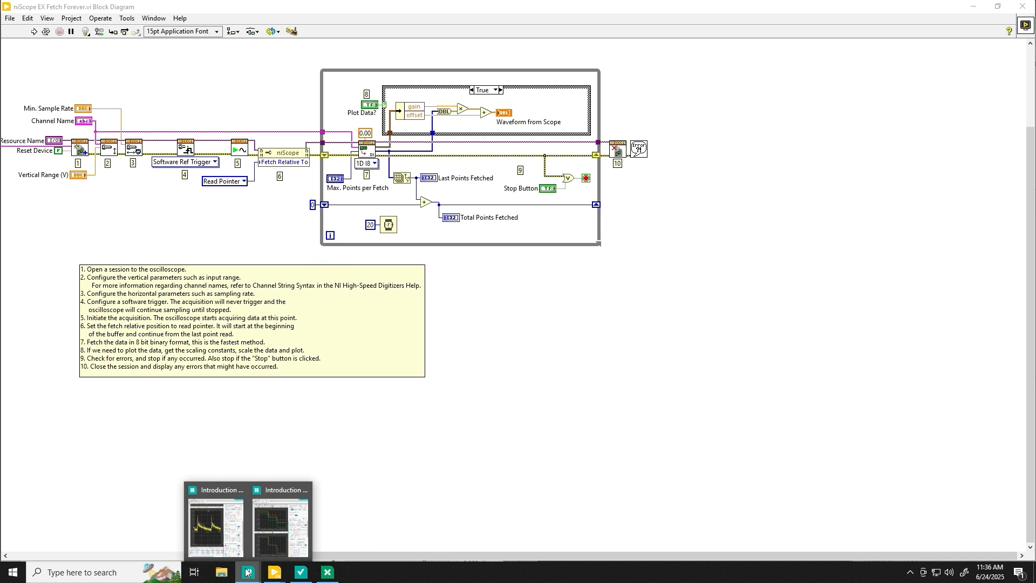
pyautogui.click(215, 544)
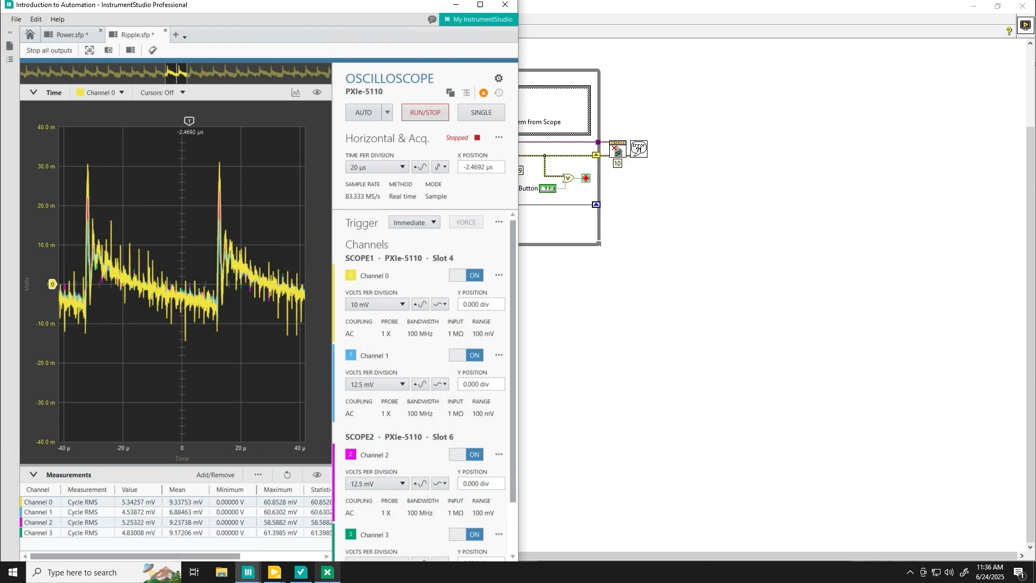
# - Dock Current_Sequences_Multiple.sfp back into the main window and export it to TestStand with Launch TestStand checked
pyautogui.moveTo(258, 575)
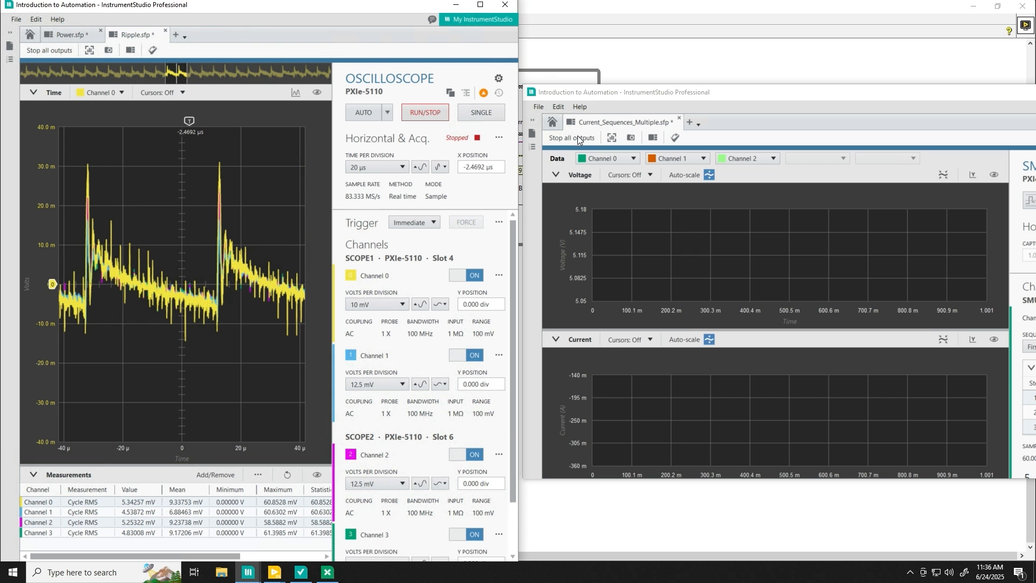
pyautogui.moveTo(618, 122); pyautogui.dragTo(249, 34)
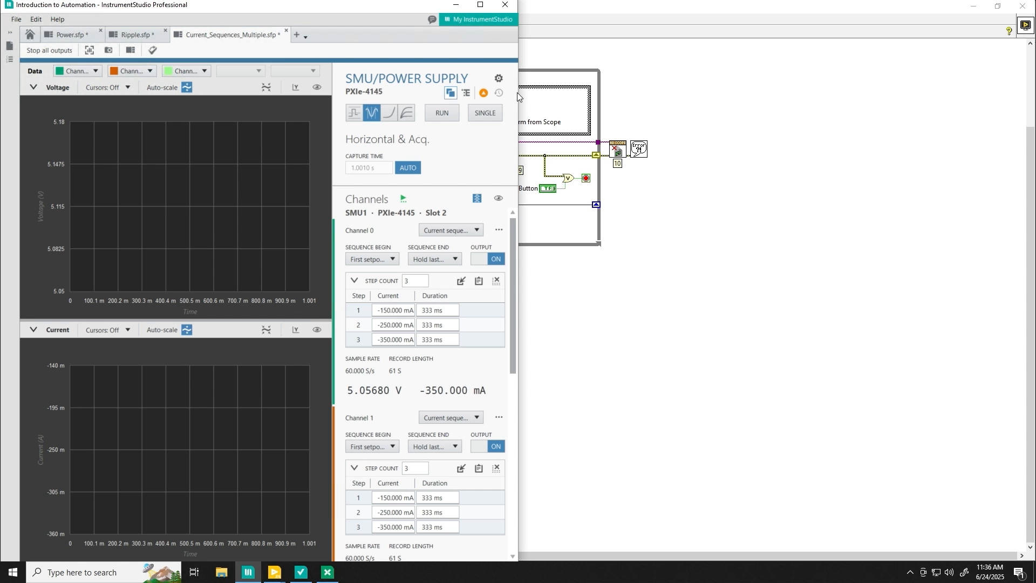
pyautogui.click(152, 51)
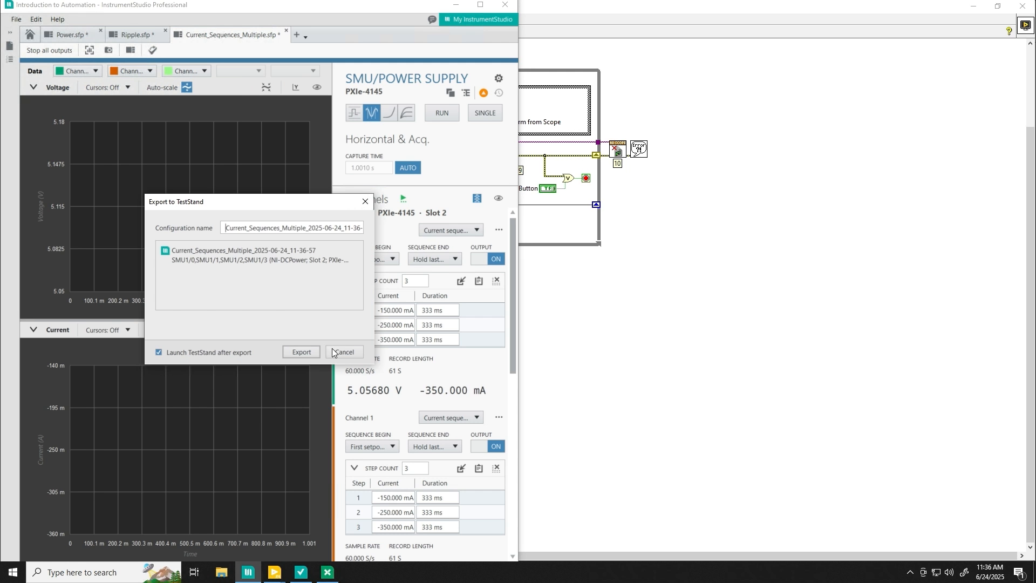
pyautogui.click(300, 352)
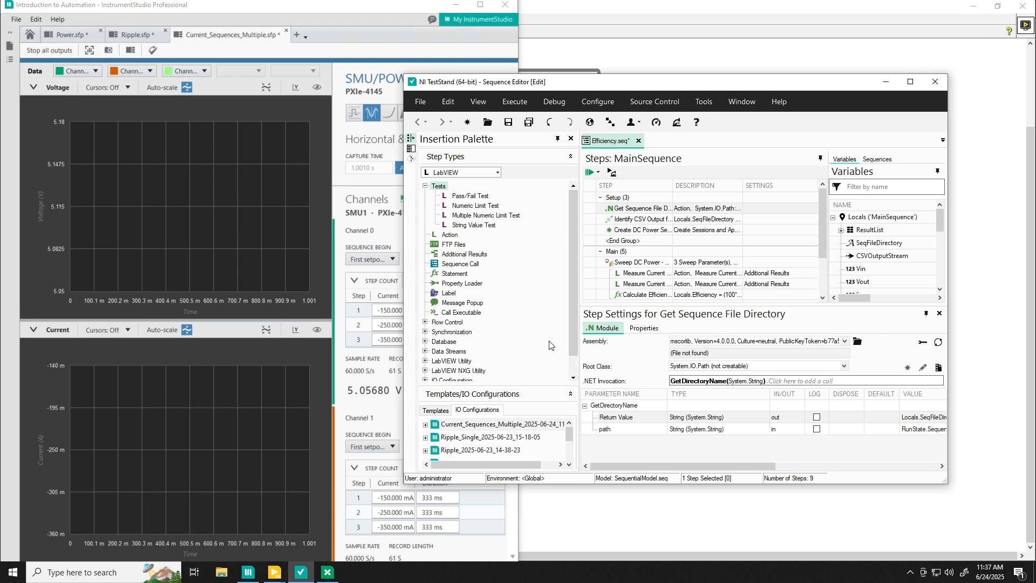
# - Maximize the Sequence Editor and drag Current_Sequences_Multiple_2025-06-24_11-22-55 to the top of Setup
pyautogui.click(904, 84)
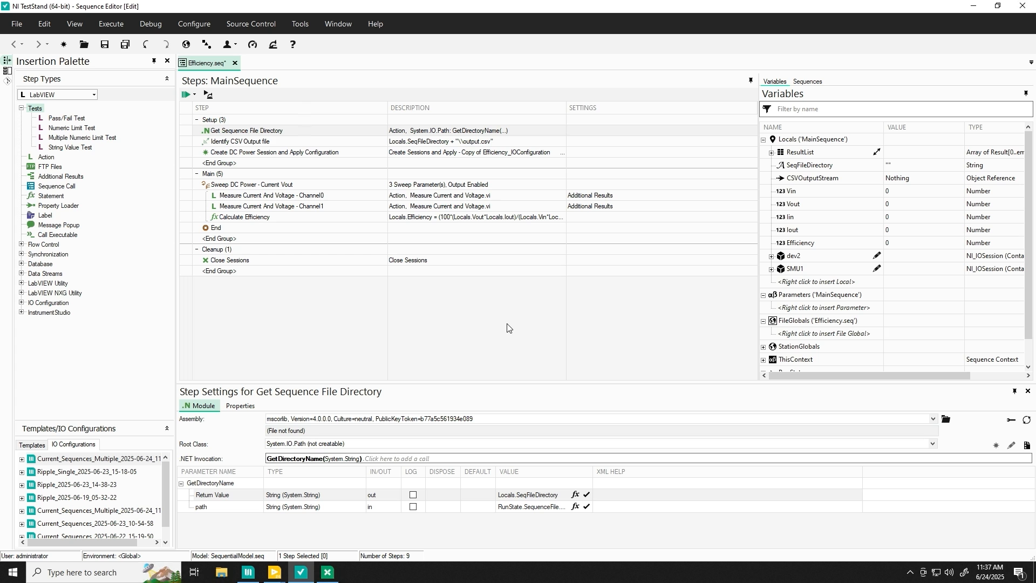
pyautogui.moveTo(56, 489)
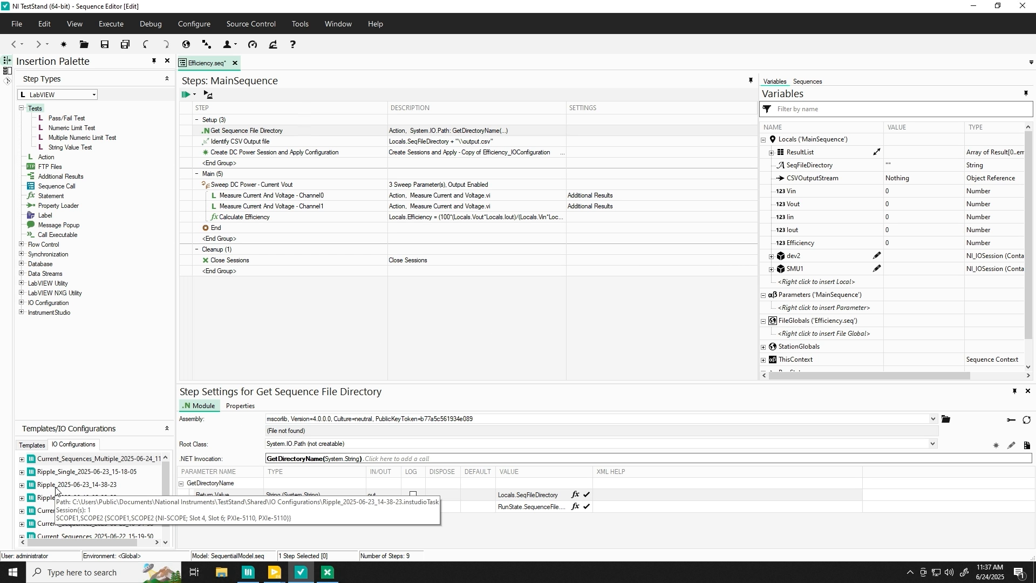
pyautogui.scroll(-1, 57, 505)
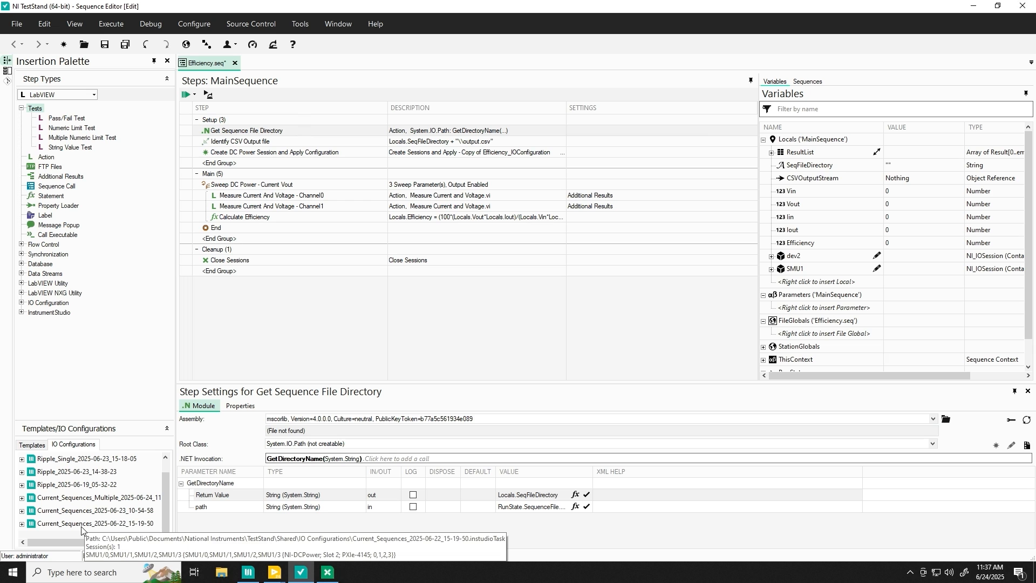
pyautogui.click(81, 528)
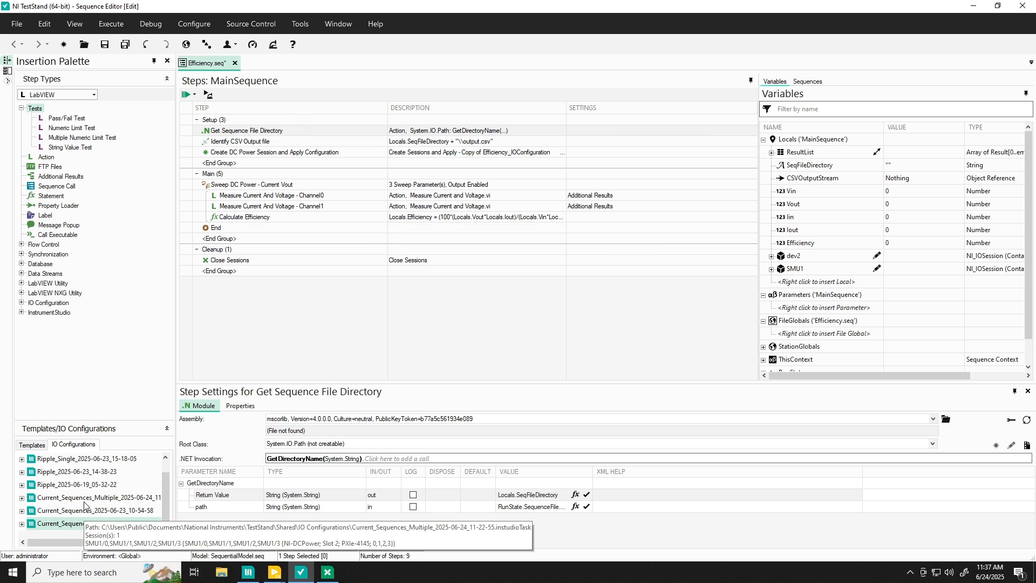
pyautogui.click(77, 503)
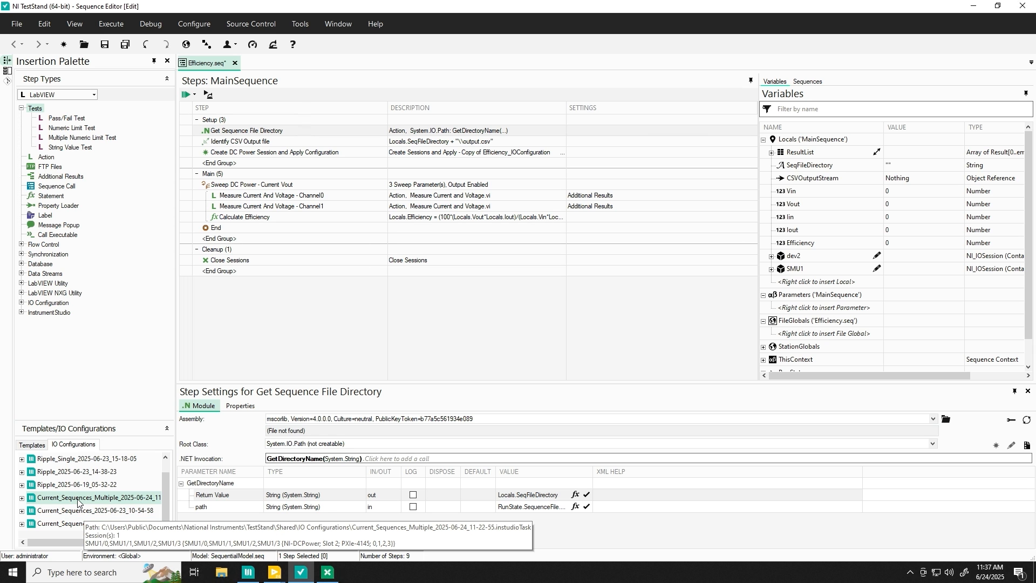
pyautogui.moveTo(78, 503); pyautogui.dragTo(262, 132)
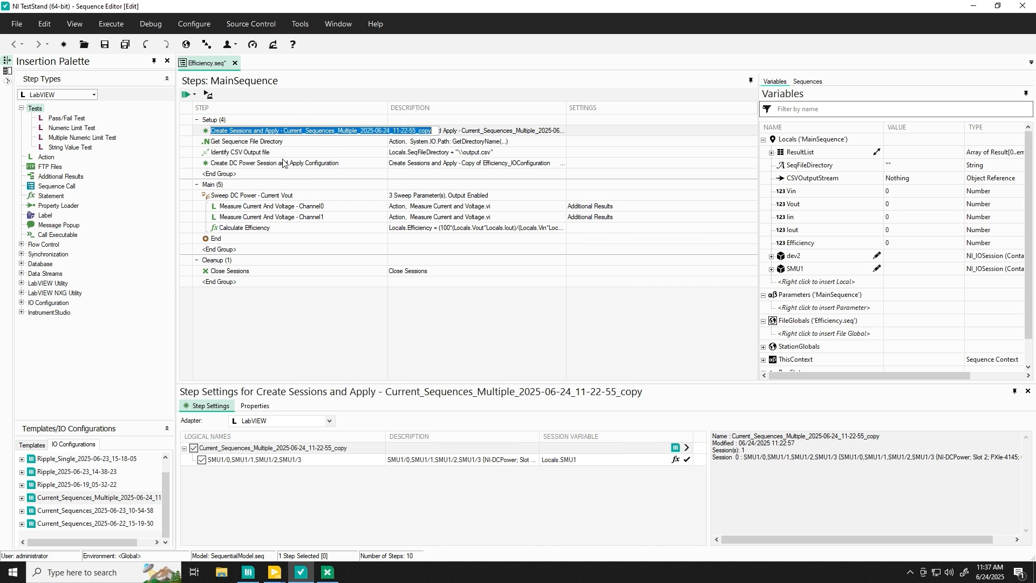